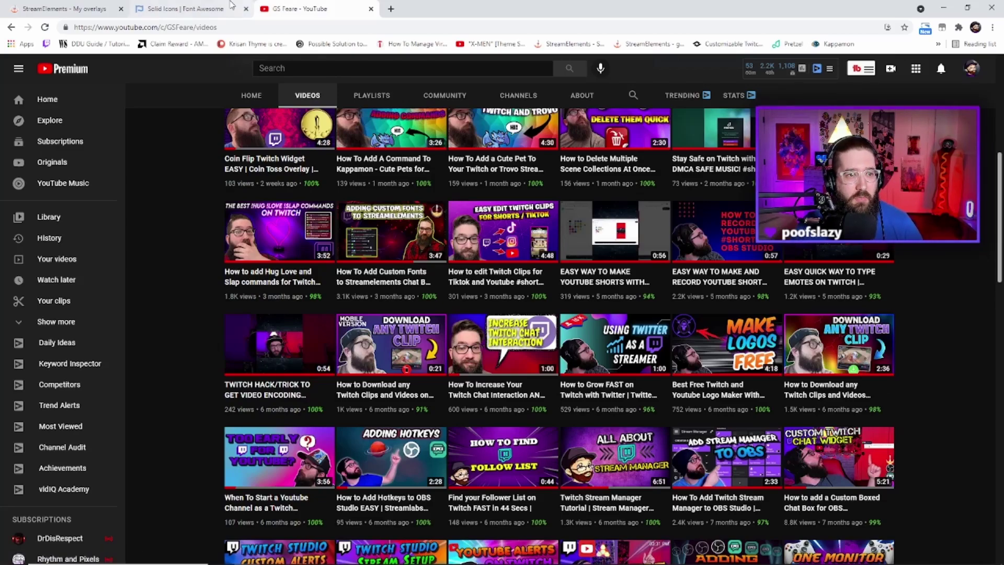
Step: Switch to the StreamElements My overlays page listing the saved overlays
{"action": "left_click", "coordinate": [82, 5]}
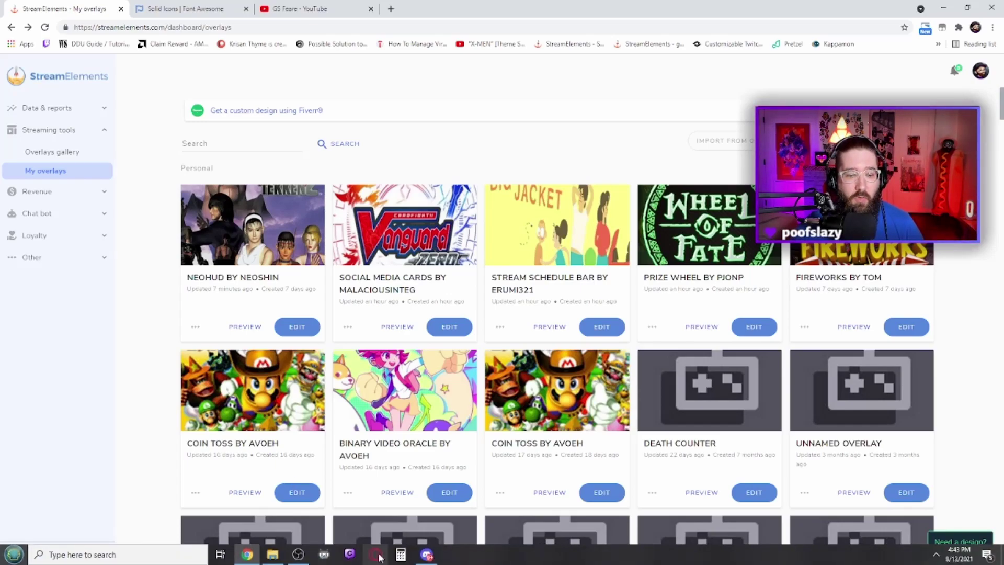
Step: Read the NeoHUD post in Discord's #widget-share channel, then return to the overlays page
{"action": "left_click", "coordinate": [427, 556]}
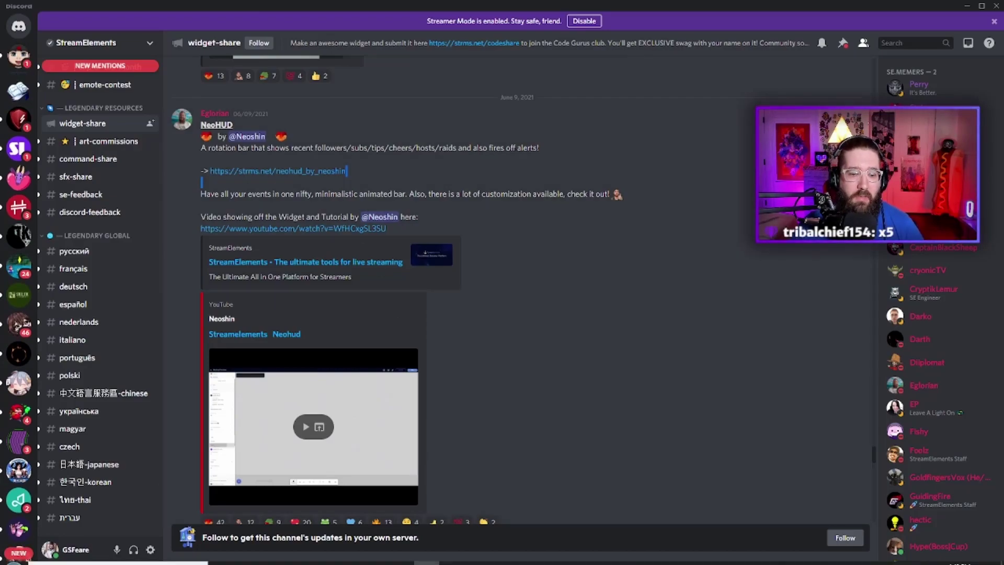
{"action": "mouse_move", "coordinate": [408, 562]}
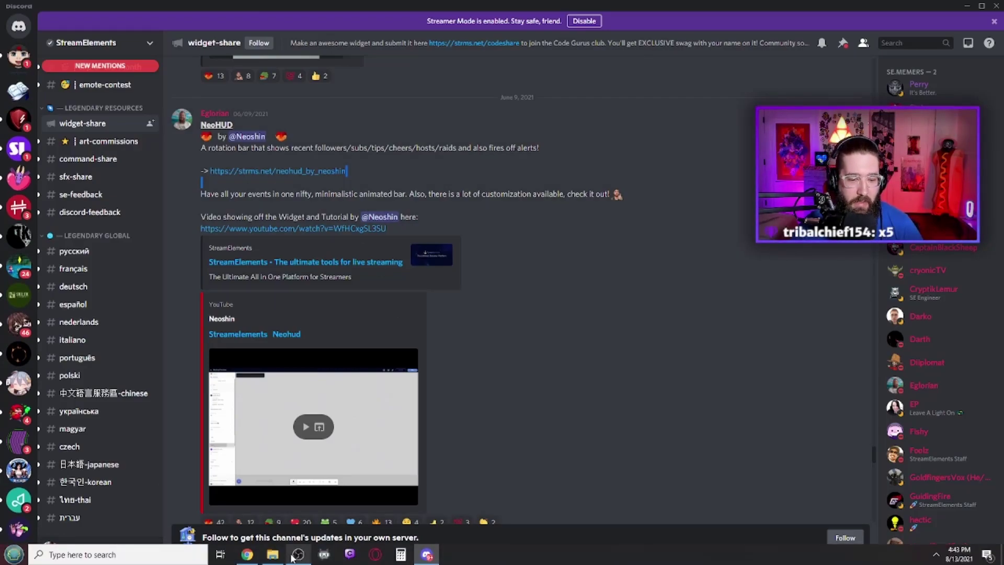
{"action": "left_click", "coordinate": [249, 556]}
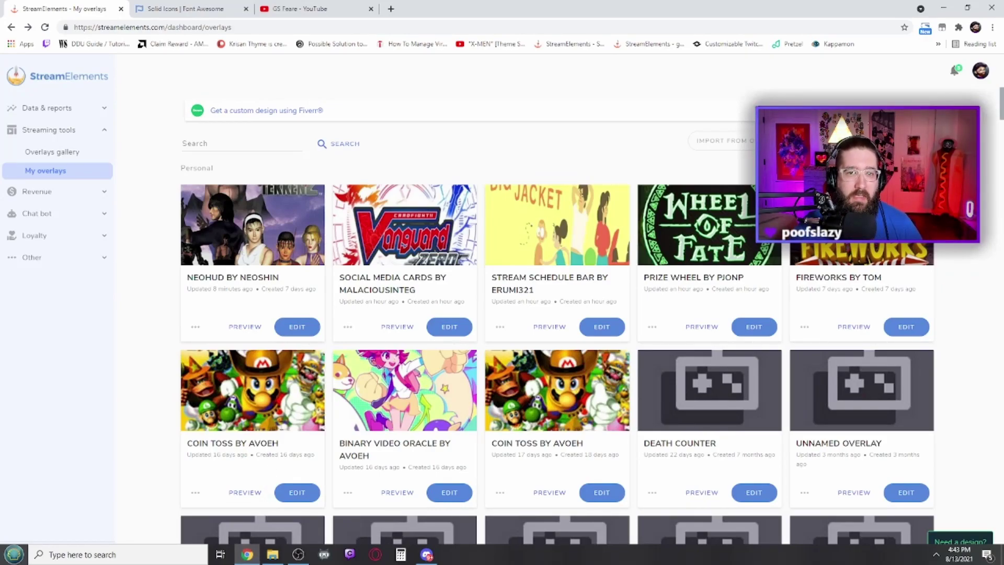
Step: Edit the NeoHUD overlay and select the whole Font Awesome icons link under Info settings
{"action": "left_click", "coordinate": [302, 329]}
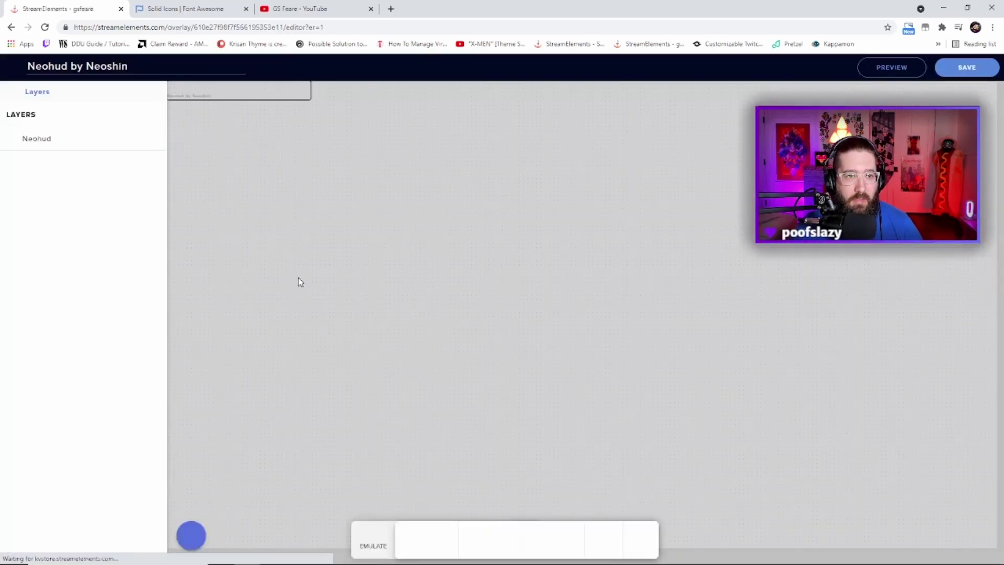
{"action": "left_click", "coordinate": [62, 146]}
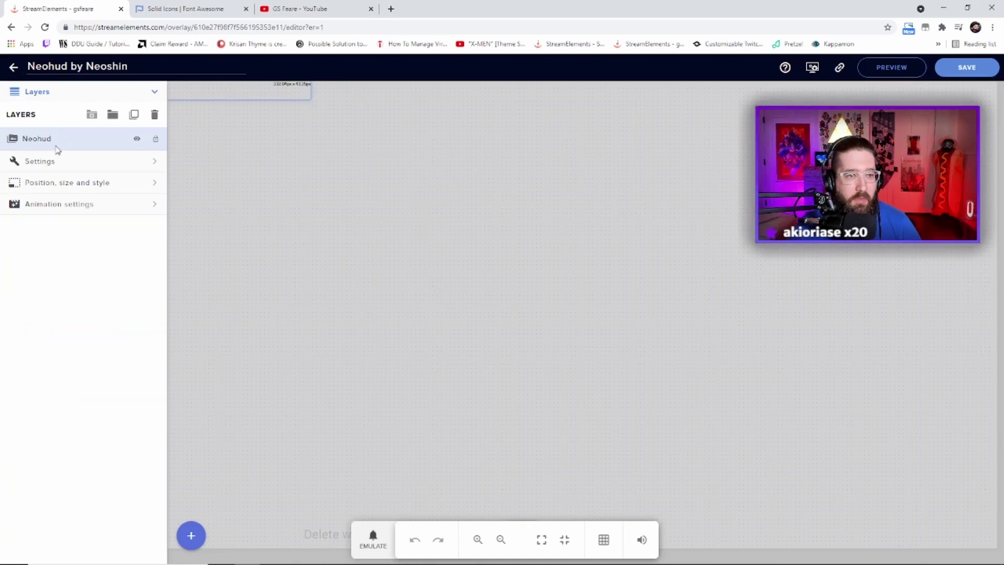
{"action": "left_click", "coordinate": [76, 163]}
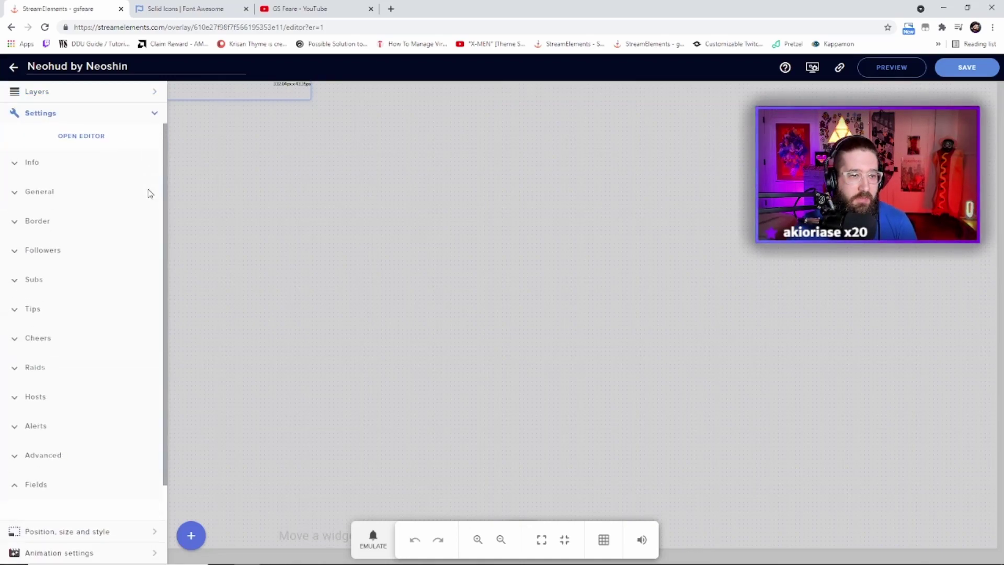
{"action": "left_click", "coordinate": [15, 166]}
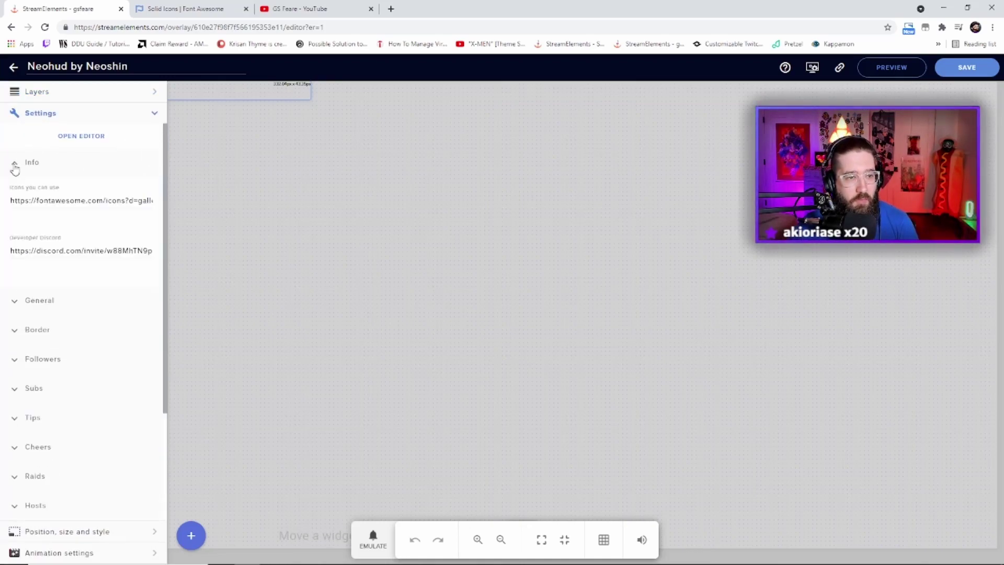
{"action": "left_click", "coordinate": [55, 201]}
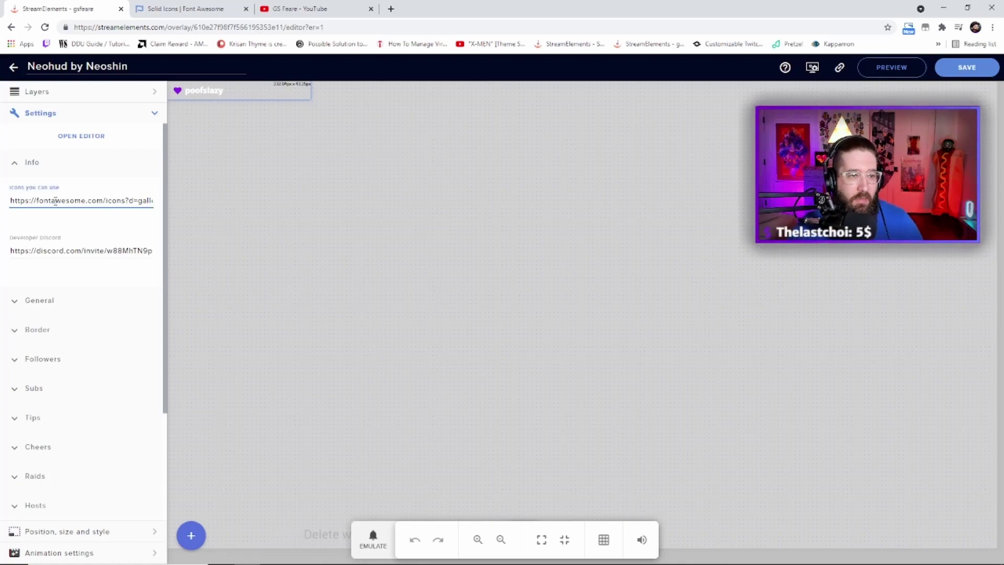
{"action": "key", "text": "ctrl+a"}
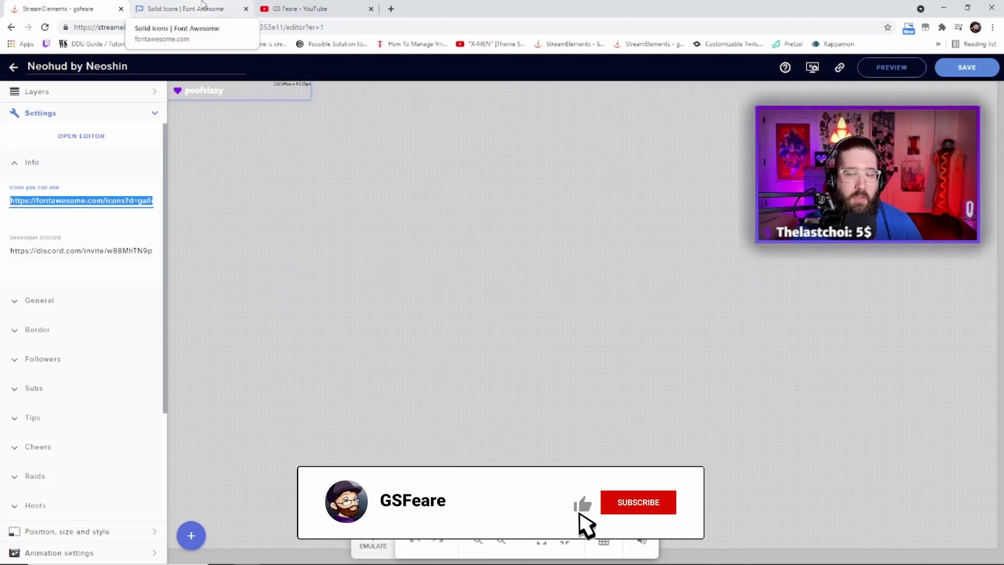
Step: Browse Font Awesome's free solid icons gallery, then go back to the NeoHUD editor
{"action": "left_click", "coordinate": [189, 8]}
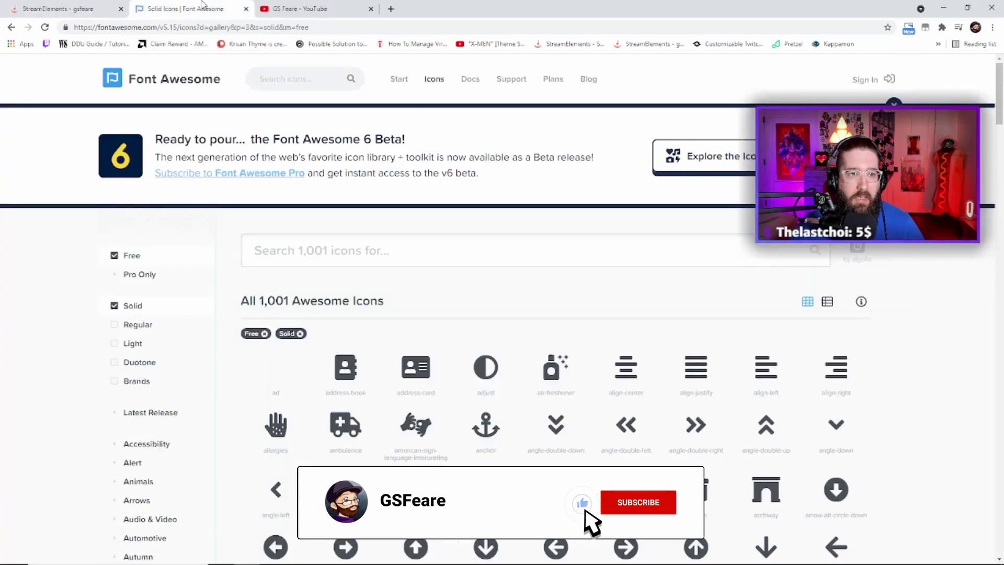
{"action": "left_click", "coordinate": [315, 28]}
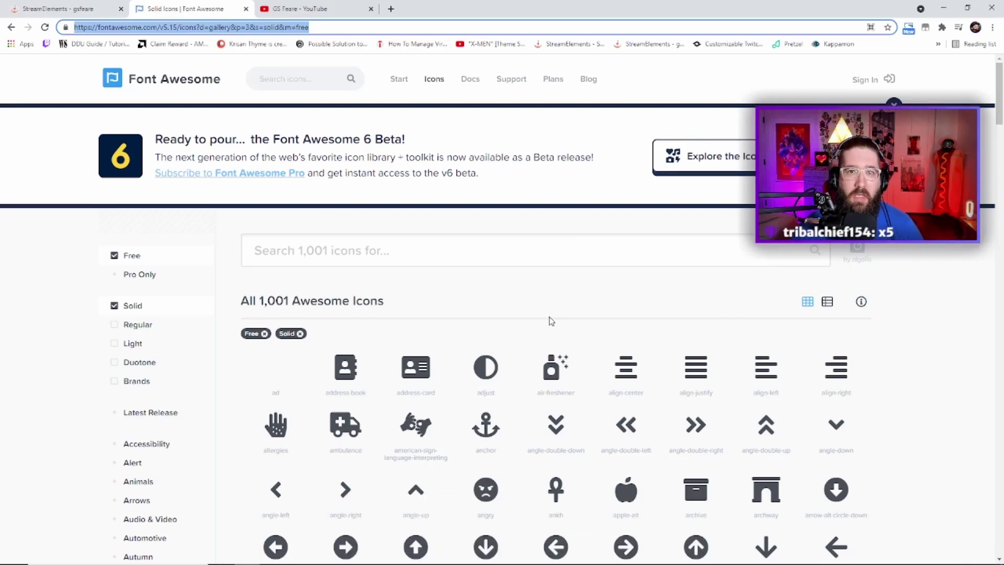
{"action": "scroll", "coordinate": [551, 321], "scroll_direction": "down", "scroll_amount": 5}
{"action": "scroll", "coordinate": [559, 230], "scroll_direction": "up", "scroll_amount": 3}
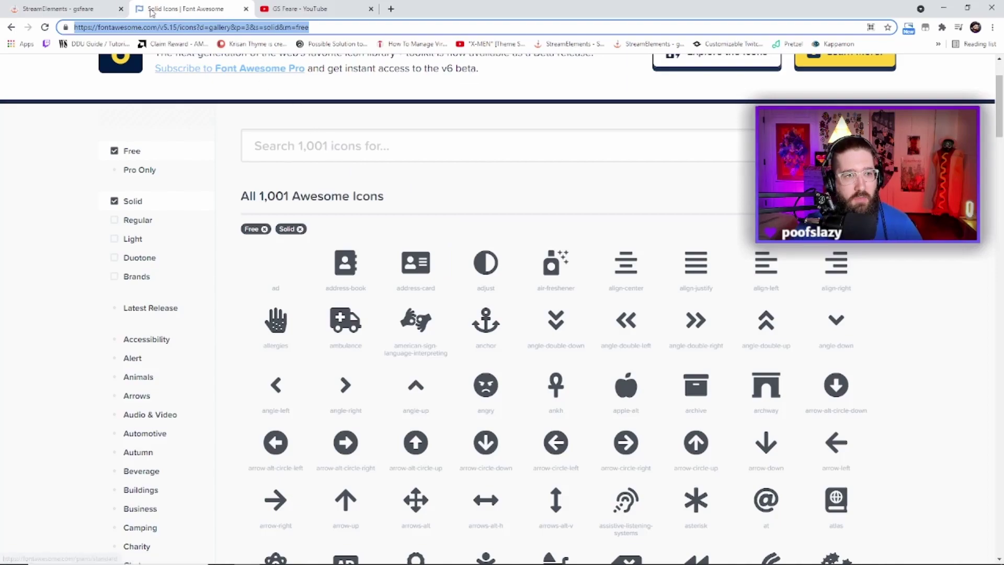
{"action": "left_click", "coordinate": [52, 5]}
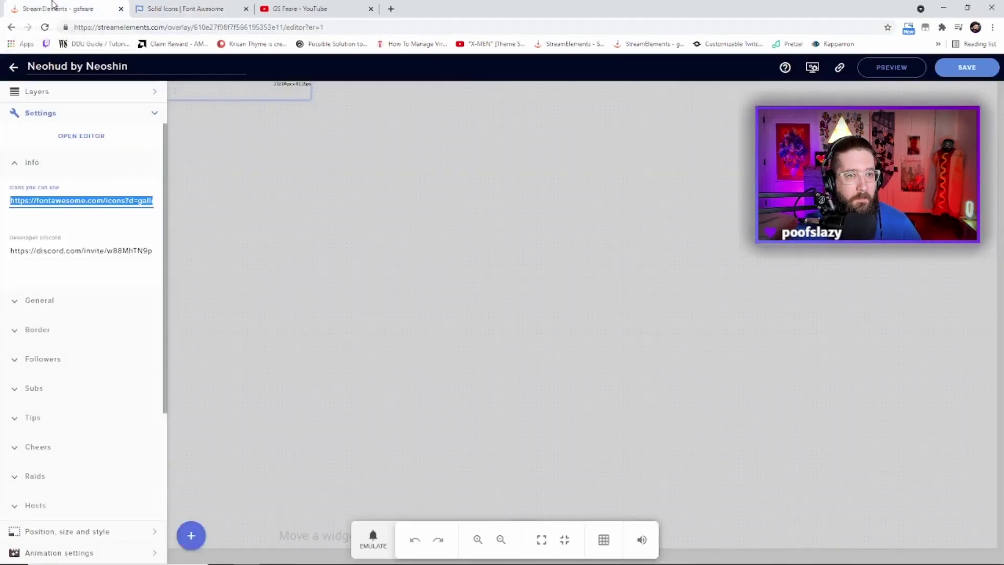
Step: Review General settings: purple background, white Merriweather Sans 18 px text, Ultra Thick weight
{"action": "left_click", "coordinate": [15, 310]}
{"action": "scroll", "coordinate": [16, 293], "scroll_direction": "down", "scroll_amount": 1}
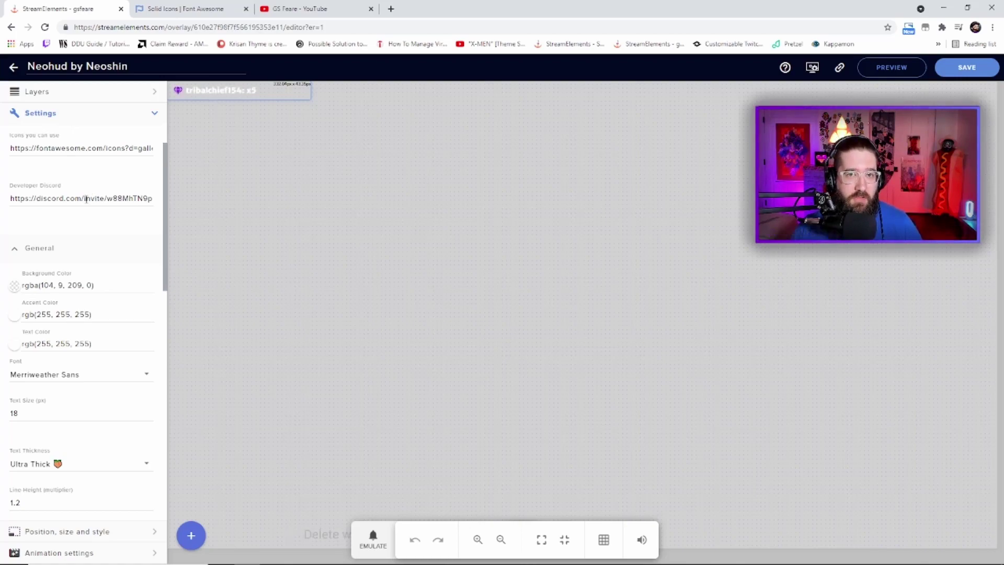
{"action": "left_click_drag", "start_coordinate": [86, 198], "coordinate": [141, 200]}
{"action": "left_click", "coordinate": [144, 244]}
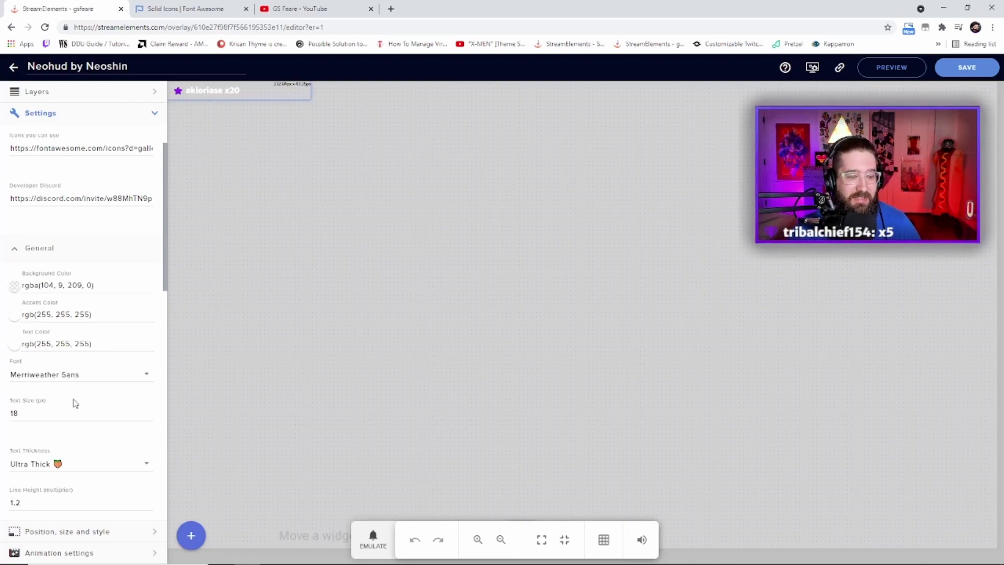
{"action": "scroll", "coordinate": [93, 421], "scroll_direction": "down", "scroll_amount": 1}
{"action": "scroll", "coordinate": [92, 420], "scroll_direction": "down", "scroll_amount": 1}
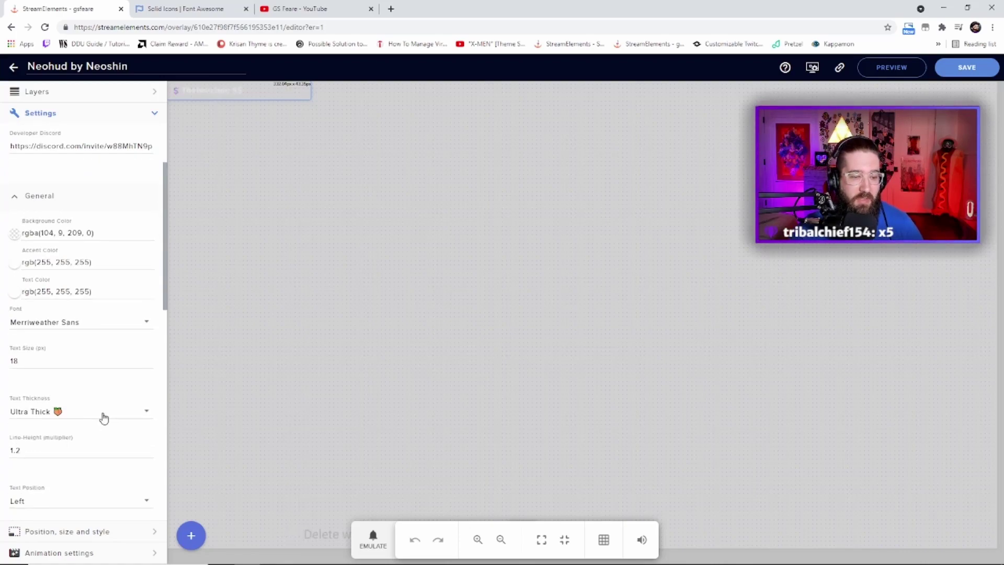
Step: Keep the text thickness set to Ultra Thick
{"action": "left_click", "coordinate": [102, 416]}
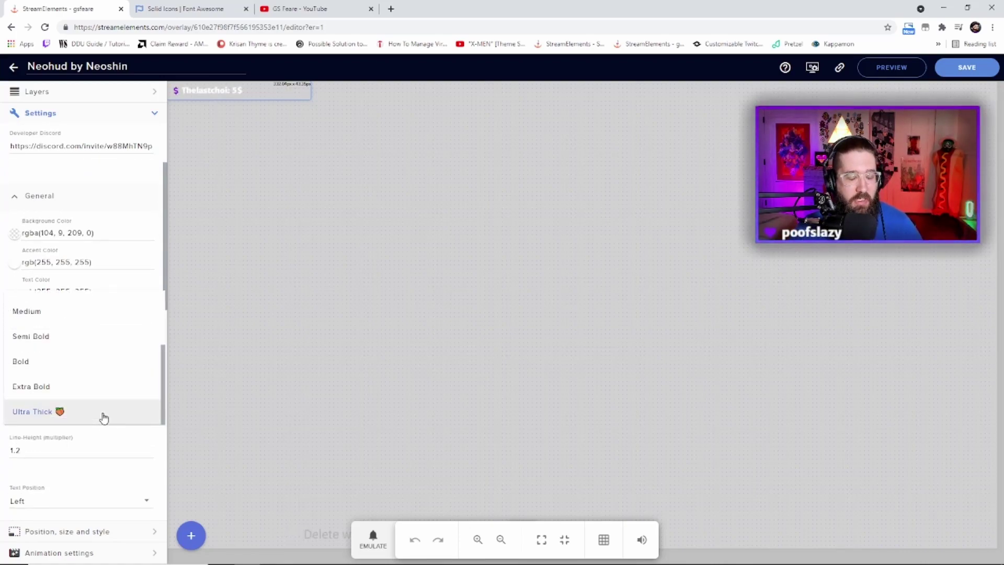
{"action": "left_click", "coordinate": [111, 431]}
{"action": "scroll", "coordinate": [112, 431], "scroll_direction": "down", "scroll_amount": 3}
{"action": "scroll", "coordinate": [113, 431], "scroll_direction": "down", "scroll_amount": 1}
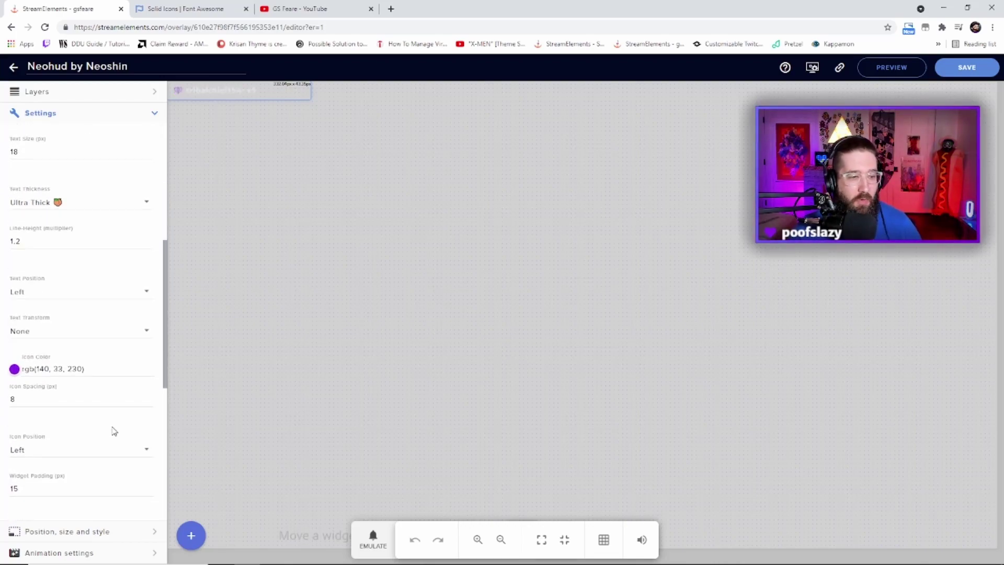
{"action": "scroll", "coordinate": [117, 336], "scroll_direction": "down", "scroll_amount": 1}
{"action": "scroll", "coordinate": [118, 336], "scroll_direction": "down", "scroll_amount": 1}
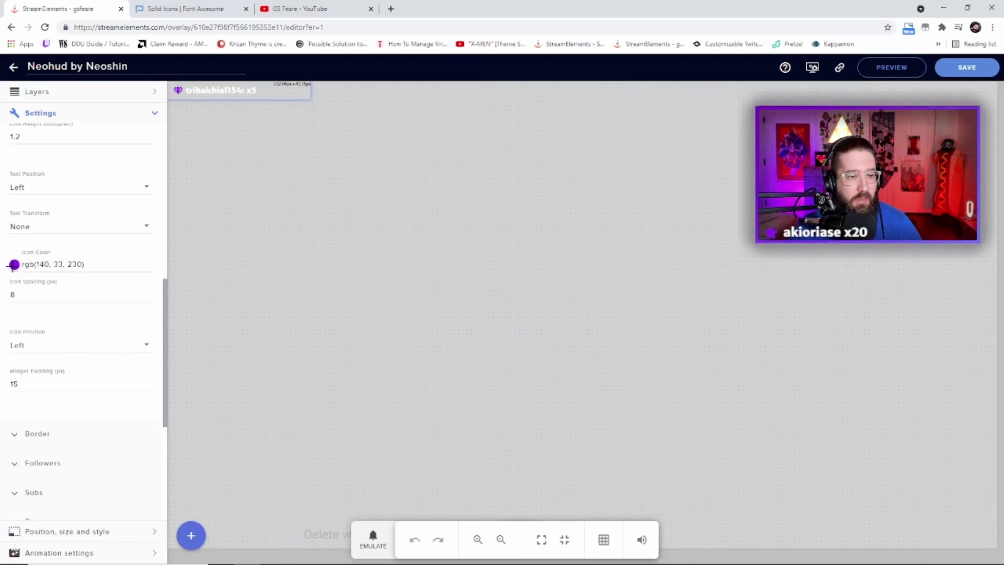
Step: Leave the purple icon colour unchanged
{"action": "left_click", "coordinate": [14, 265]}
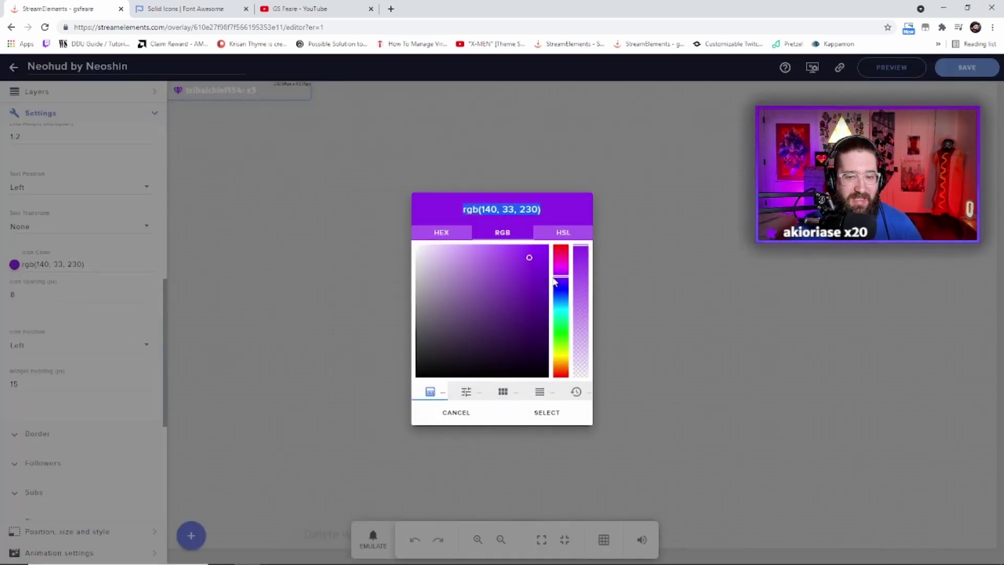
{"action": "left_click", "coordinate": [456, 413]}
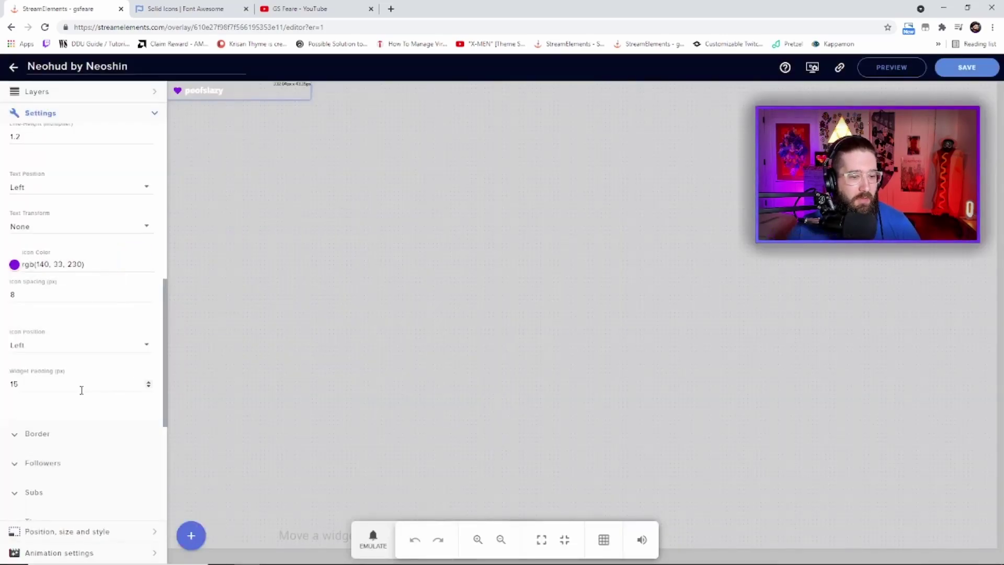
{"action": "scroll", "coordinate": [83, 388], "scroll_direction": "down", "scroll_amount": 1}
Step: Expand Border settings showing white colour, 2 px width and 10 px rounding
{"action": "left_click", "coordinate": [18, 388]}
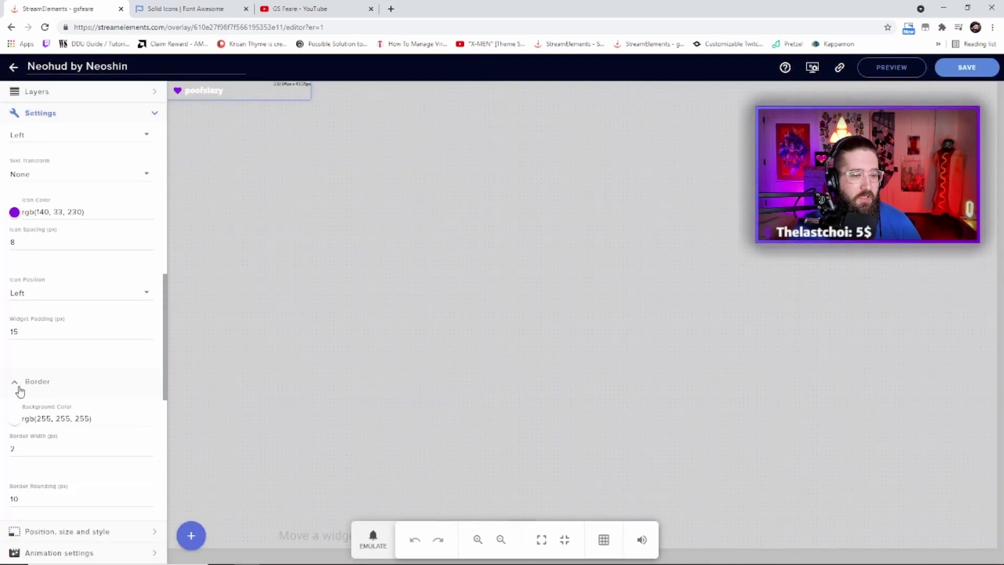
{"action": "scroll", "coordinate": [131, 368], "scroll_direction": "down", "scroll_amount": 2}
{"action": "scroll", "coordinate": [140, 360], "scroll_direction": "down", "scroll_amount": 1}
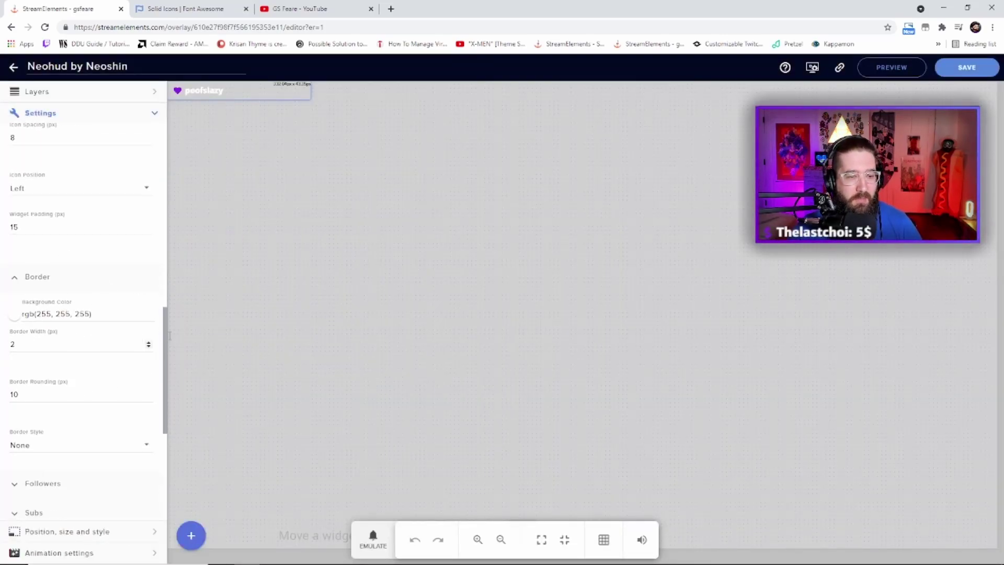
{"action": "scroll", "coordinate": [105, 397], "scroll_direction": "down", "scroll_amount": 2}
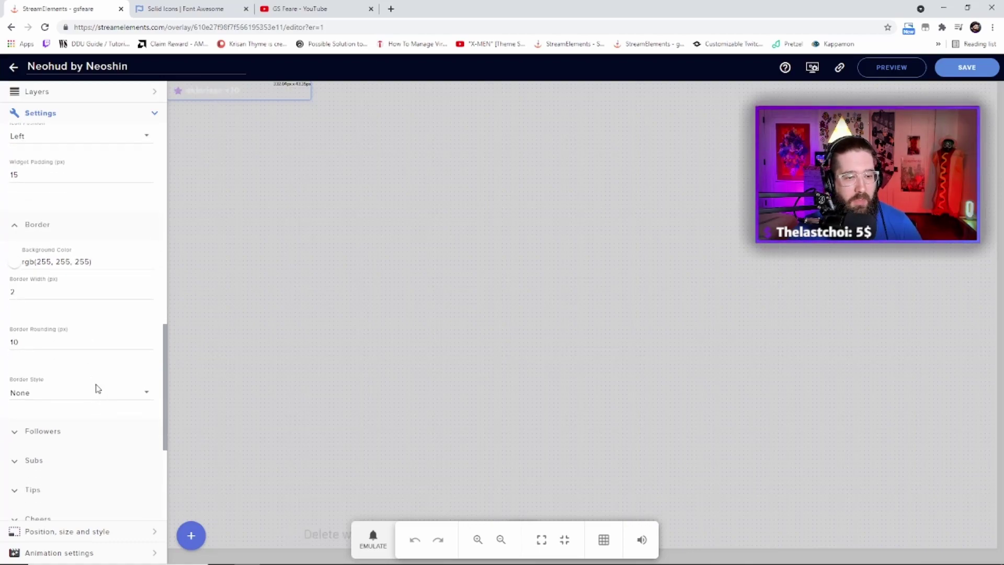
Step: Expand the Followers settings and select the followers icon field, currently heart
{"action": "scroll", "coordinate": [73, 411], "scroll_direction": "down", "scroll_amount": 3}
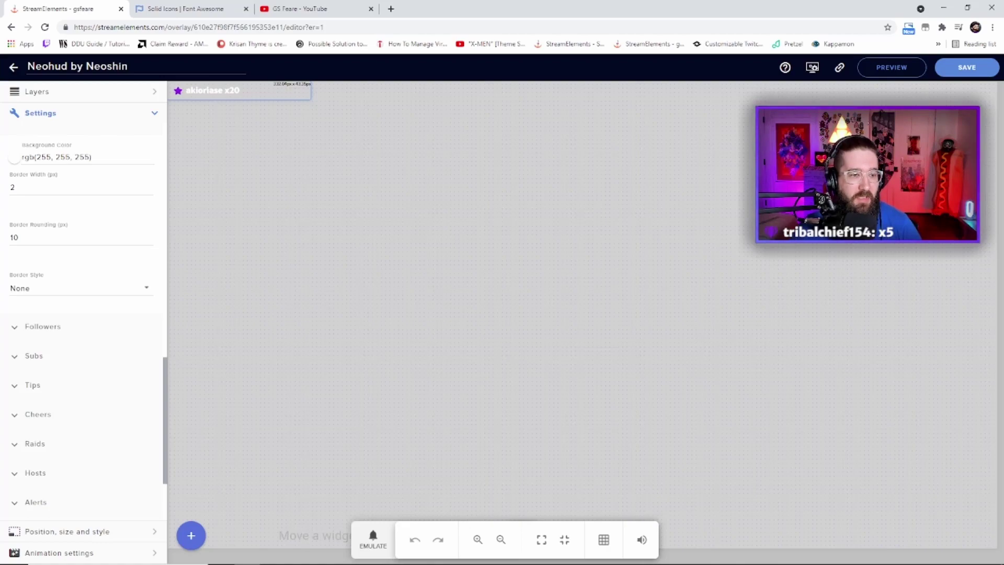
{"action": "left_click", "coordinate": [15, 330]}
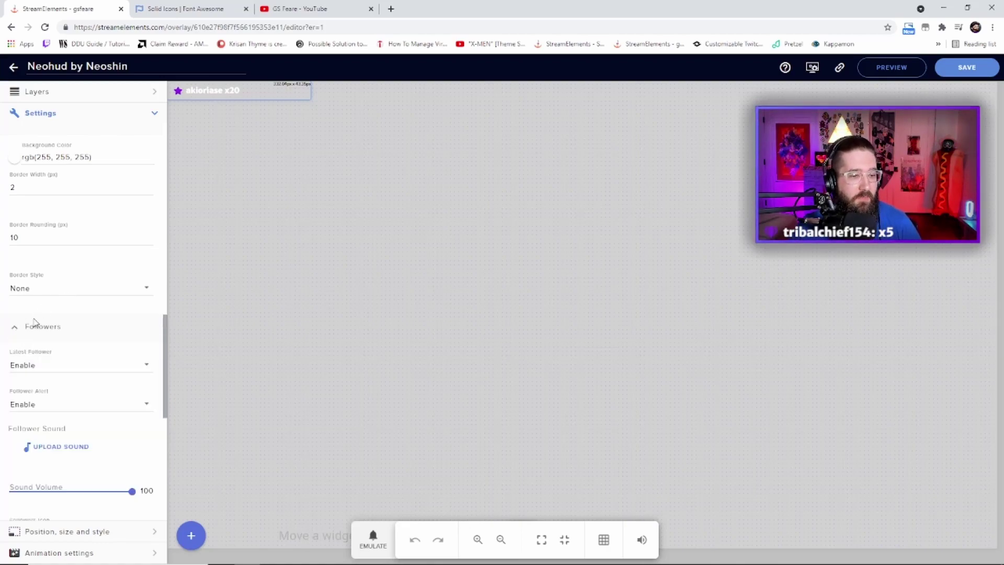
{"action": "scroll", "coordinate": [34, 327], "scroll_direction": "down", "scroll_amount": 2}
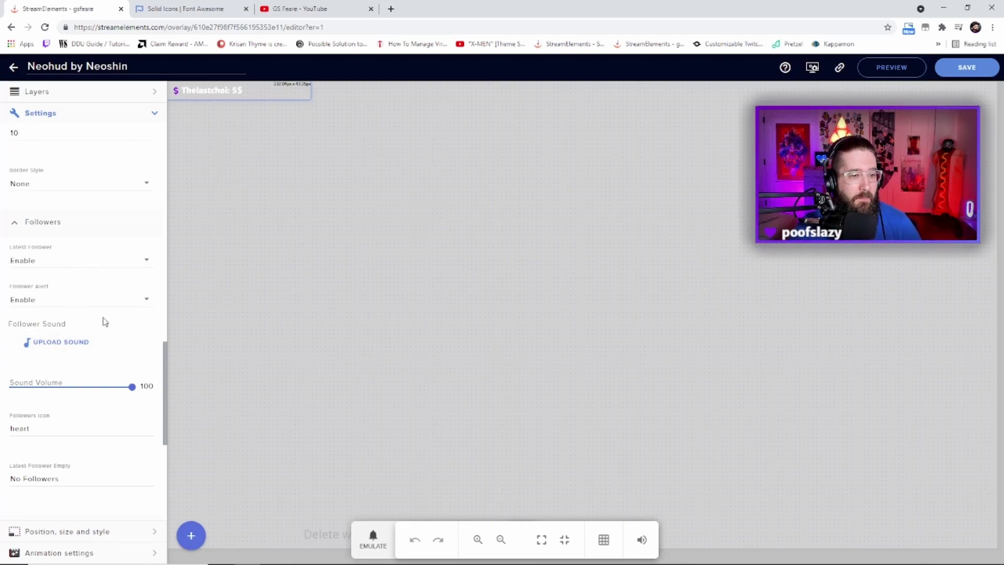
{"action": "left_click", "coordinate": [67, 434]}
{"action": "left_click", "coordinate": [73, 433]}
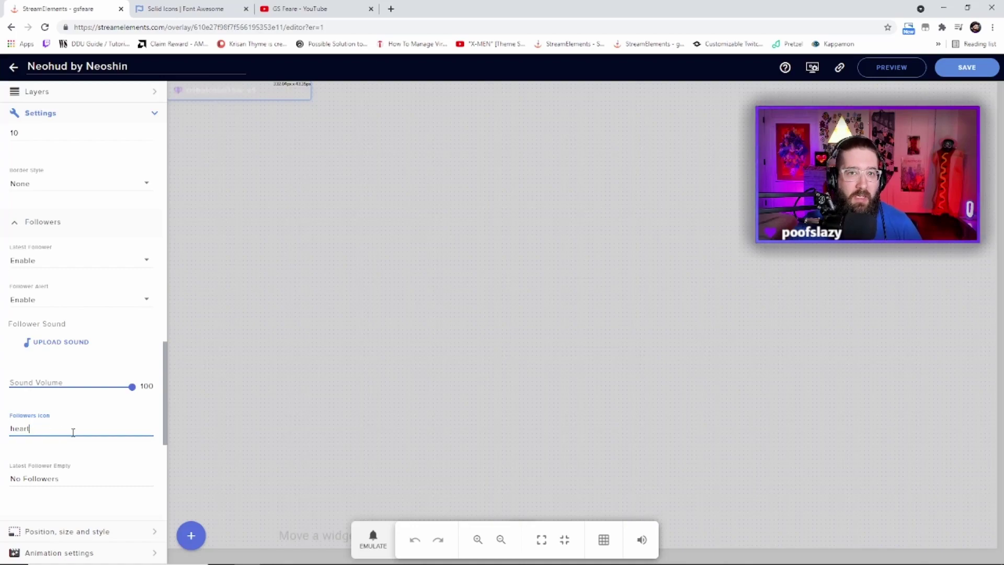
Step: Grab the 'ambulance' icon name from the Font Awesome gallery
{"action": "left_click", "coordinate": [212, 9]}
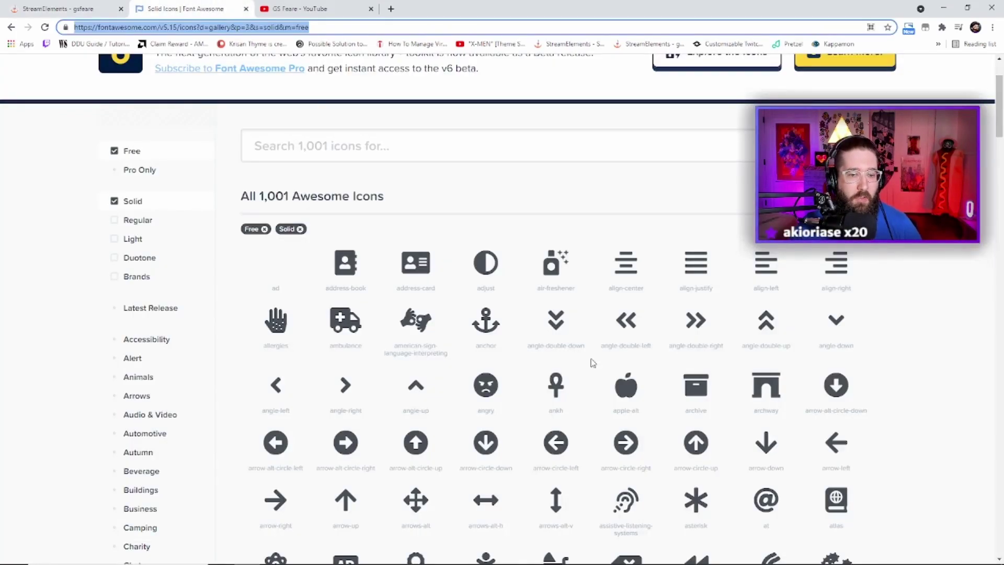
{"action": "double_click", "coordinate": [345, 345]}
{"action": "mouse_move", "coordinate": [345, 346]}
{"action": "left_mouse_down"}
{"action": "mouse_move", "coordinate": [332, 351]}
{"action": "mouse_move", "coordinate": [355, 358]}
{"action": "left_mouse_up"}
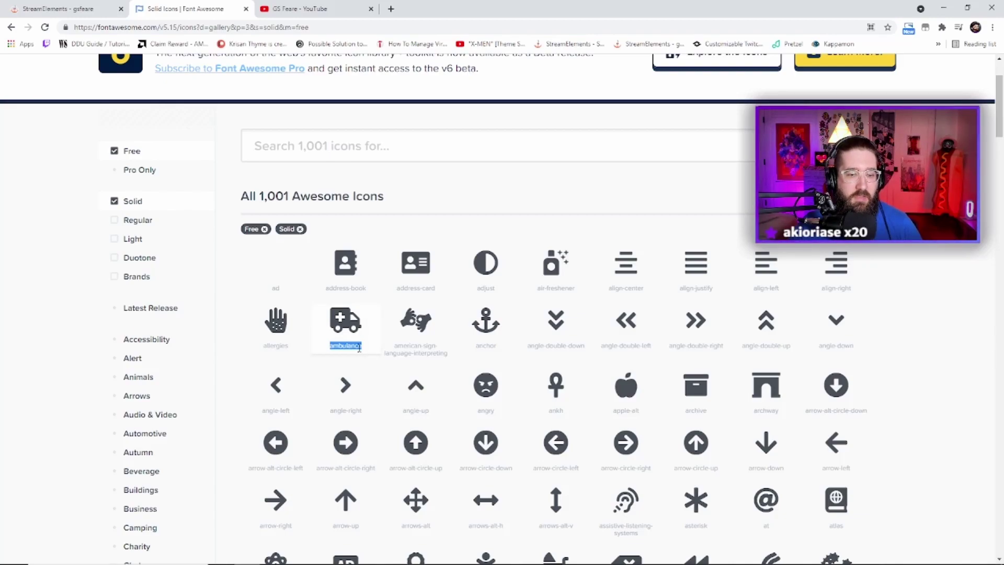
{"action": "key", "text": "ctrl+a"}
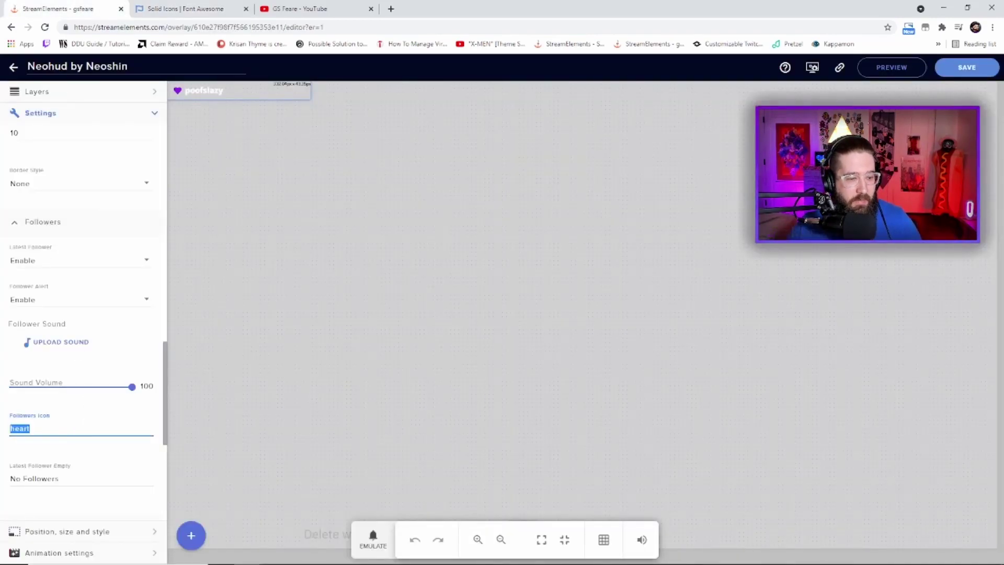
{"action": "type", "text": "ambulance"}
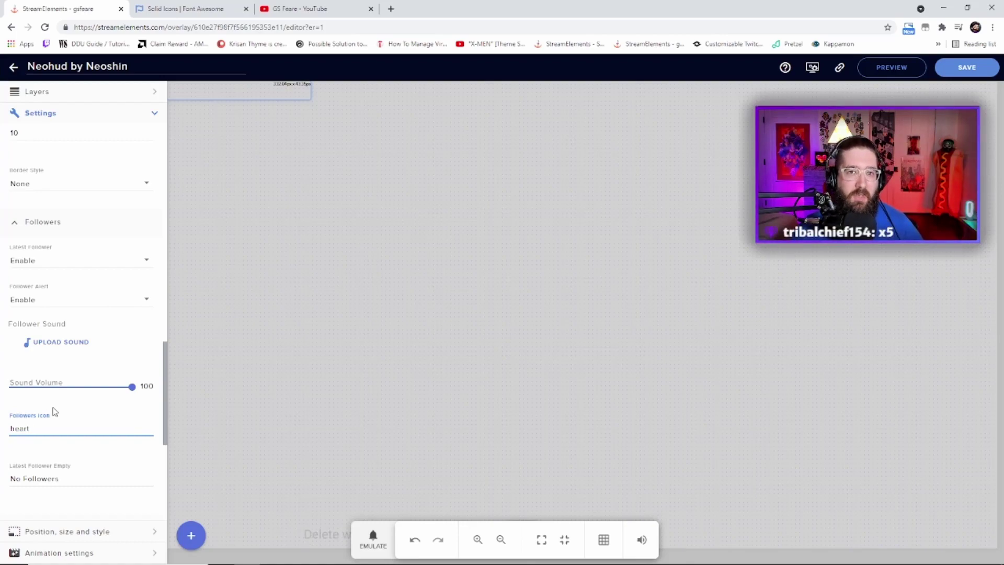
{"action": "left_click_drag", "start_coordinate": [165, 380], "coordinate": [165, 434]}
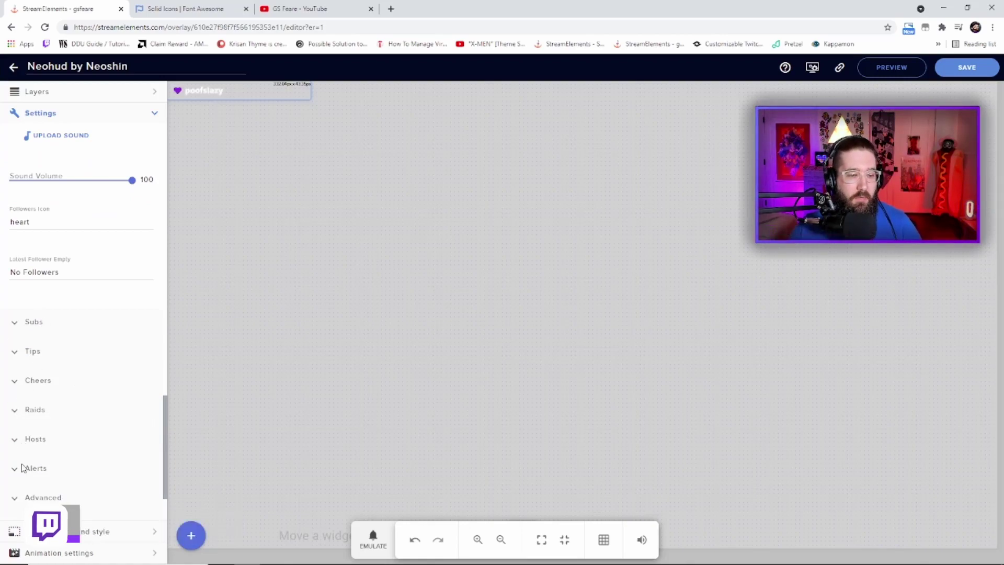
{"action": "scroll", "coordinate": [27, 413], "scroll_direction": "down", "scroll_amount": 2}
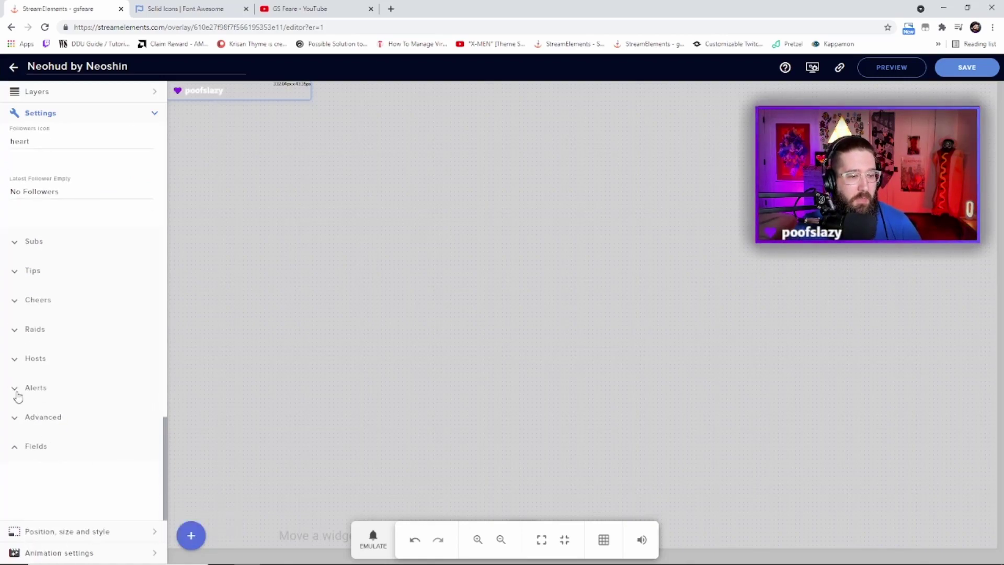
Step: Expand Alerts settings (rgb(140, 33, 230), Slide Up) and emulate a follower event
{"action": "left_click", "coordinate": [17, 395]}
{"action": "scroll", "coordinate": [120, 356], "scroll_direction": "down", "scroll_amount": 1}
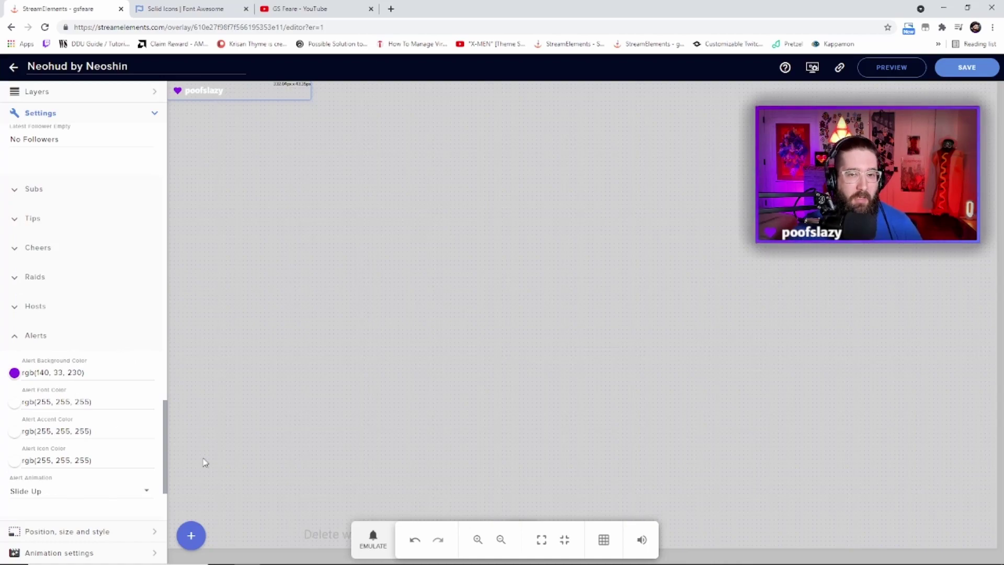
{"action": "left_click", "coordinate": [373, 539]}
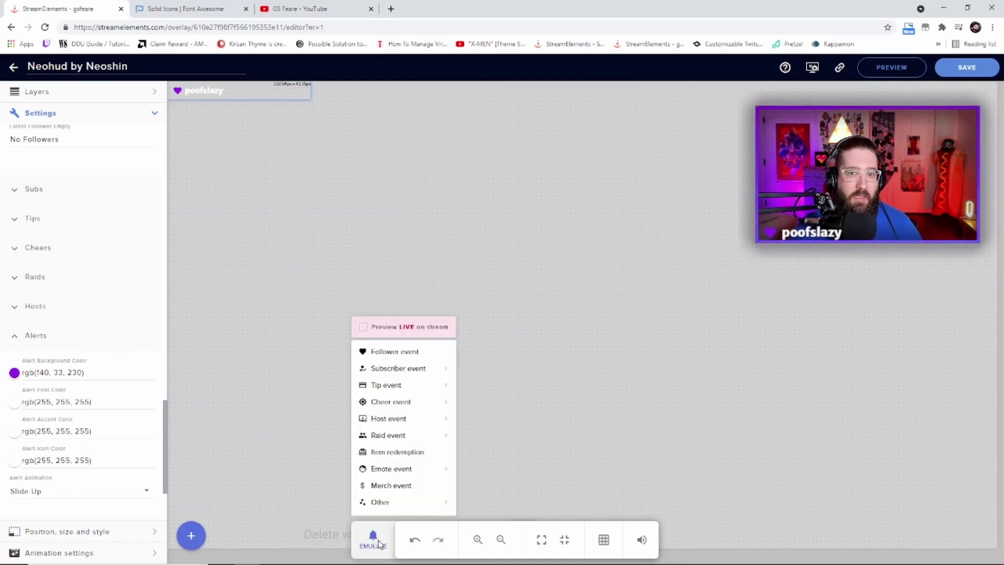
{"action": "left_click", "coordinate": [425, 357]}
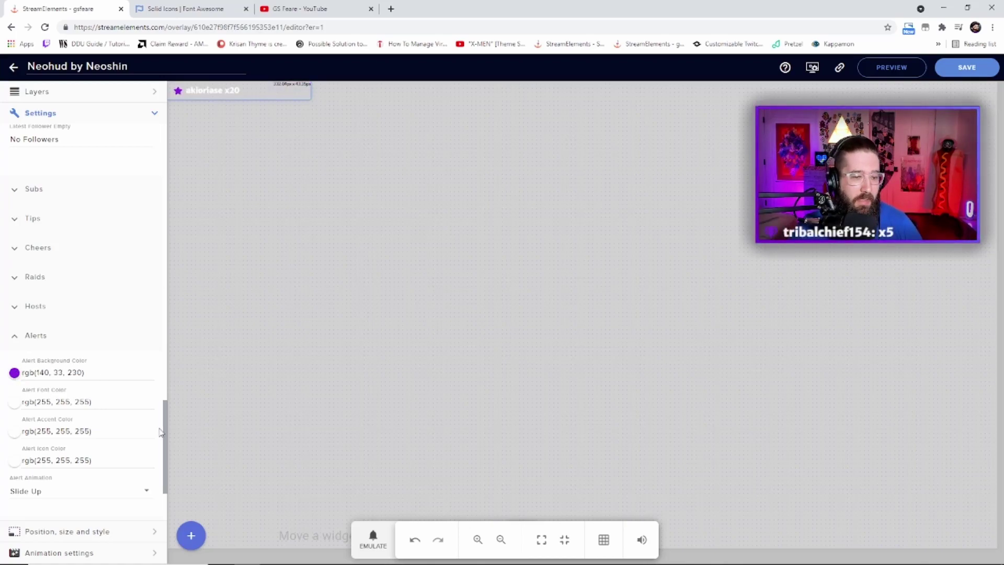
Step: Copy the NeoHUD overlay URL from the editor's top bar
{"action": "left_click_drag", "start_coordinate": [161, 432], "coordinate": [173, 460]}
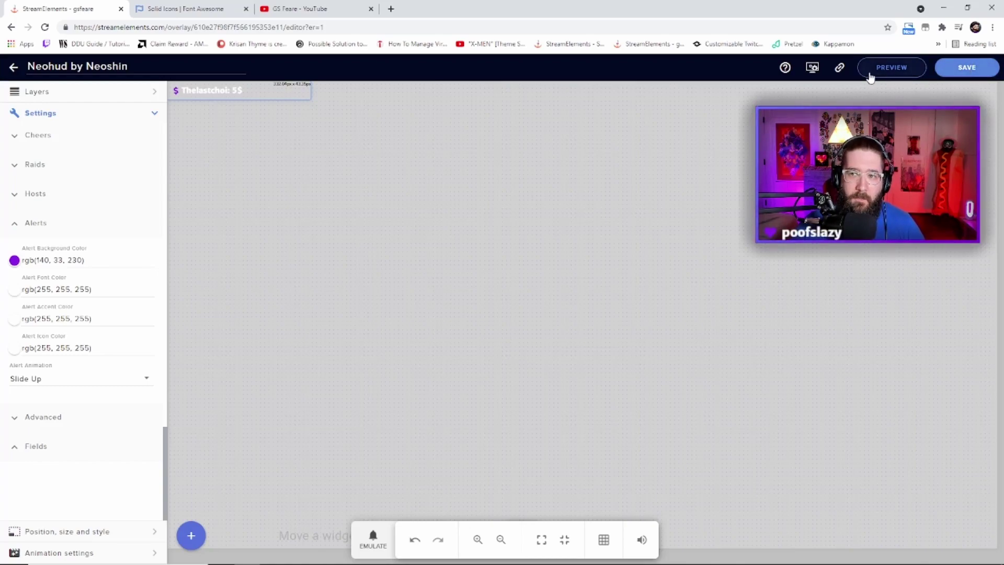
{"action": "left_click", "coordinate": [841, 71]}
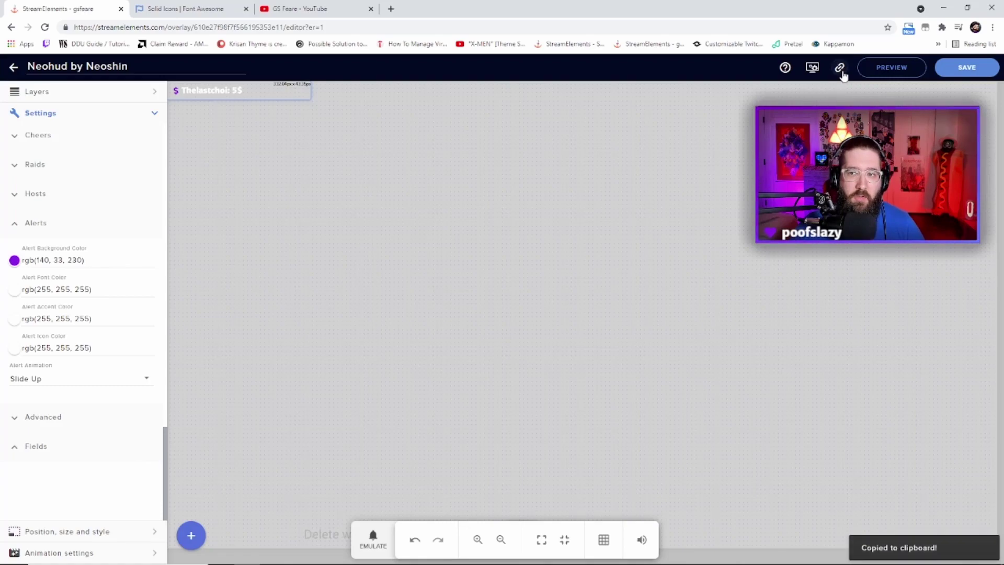
Step: Add a new OBS browser source with width 332 and height 42
{"action": "left_click", "coordinate": [299, 554]}
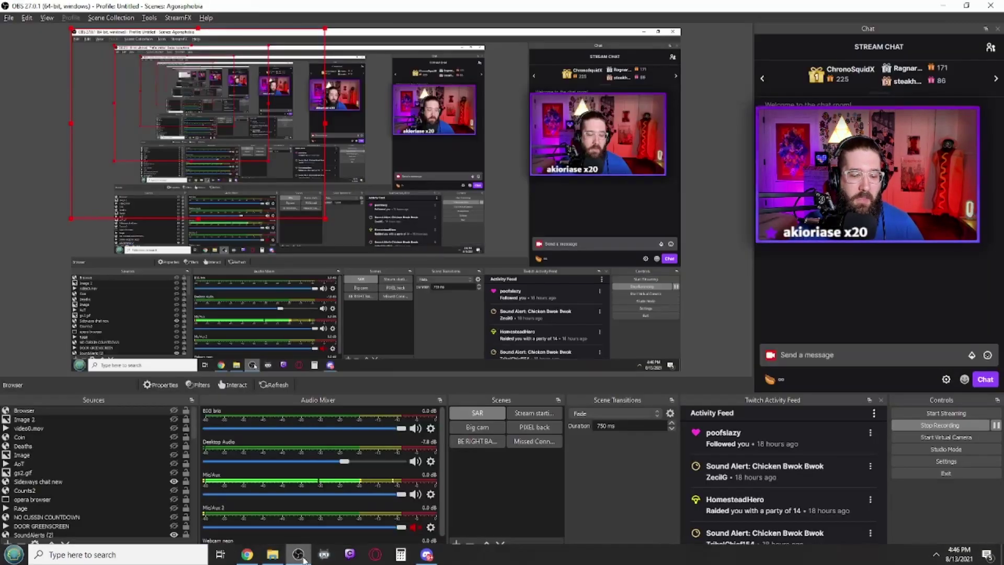
{"action": "left_click", "coordinate": [7, 543]}
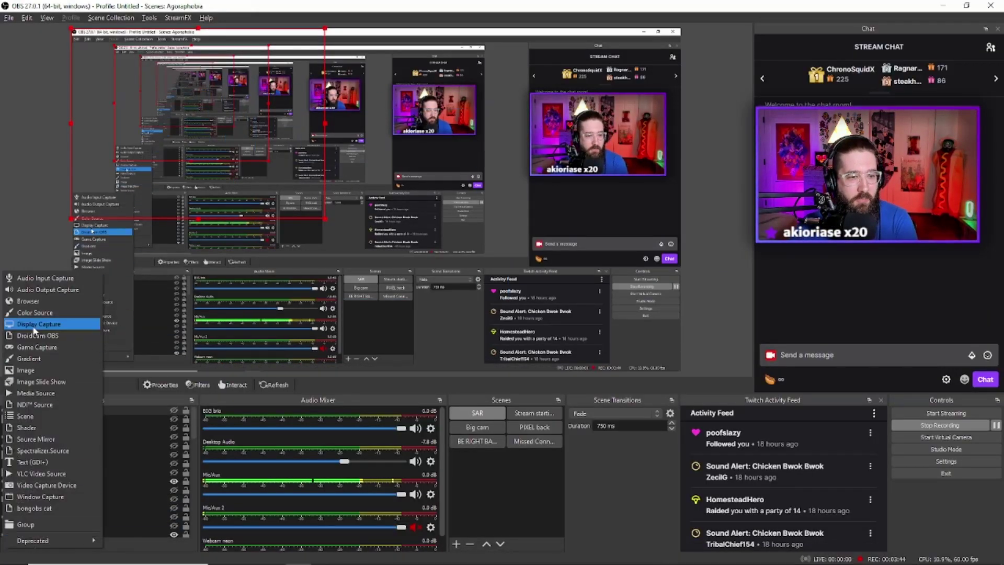
{"action": "left_click", "coordinate": [37, 302]}
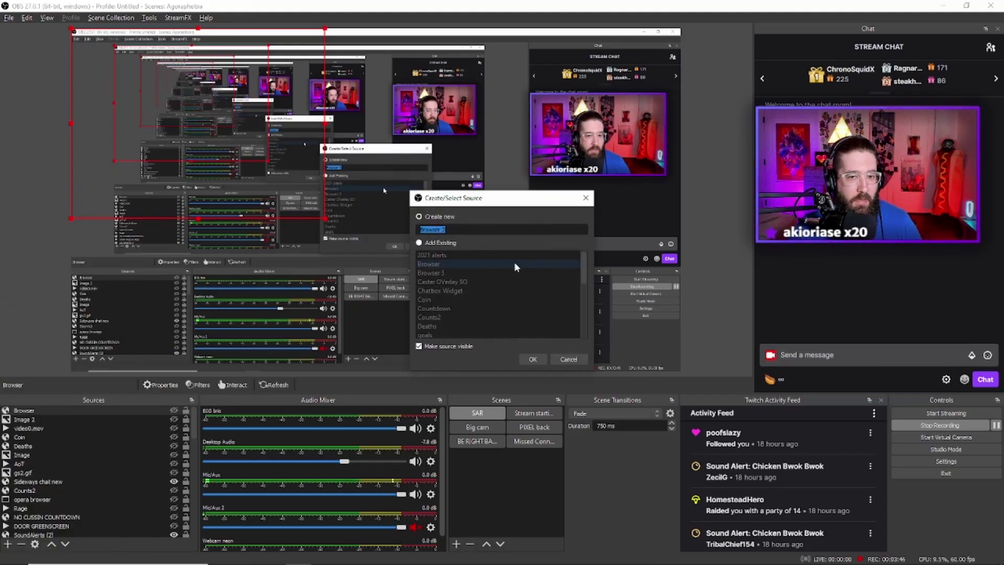
{"action": "left_click", "coordinate": [538, 359]}
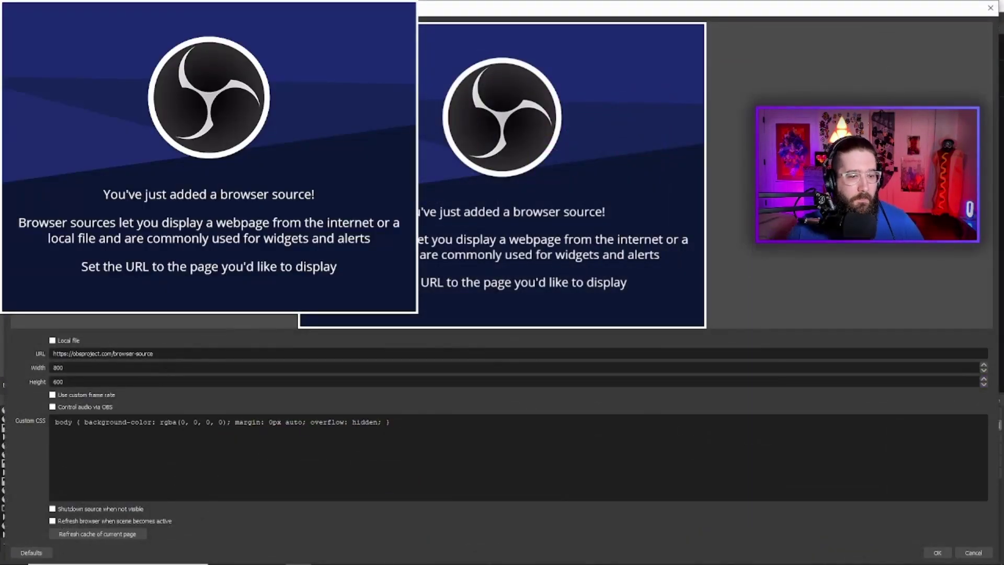
{"action": "left_click_drag", "start_coordinate": [155, 353], "coordinate": [36, 355]}
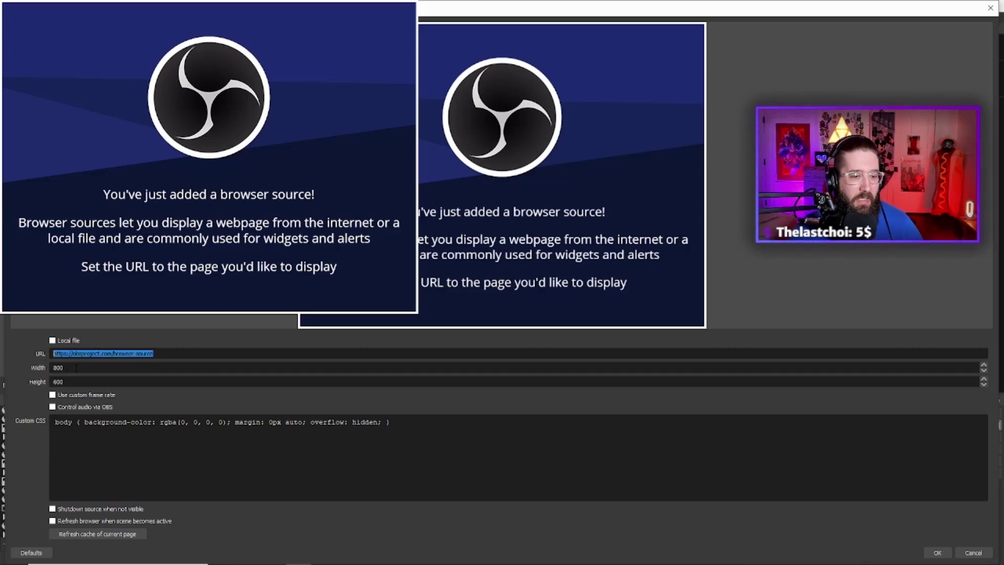
{"action": "key", "text": "Tab"}
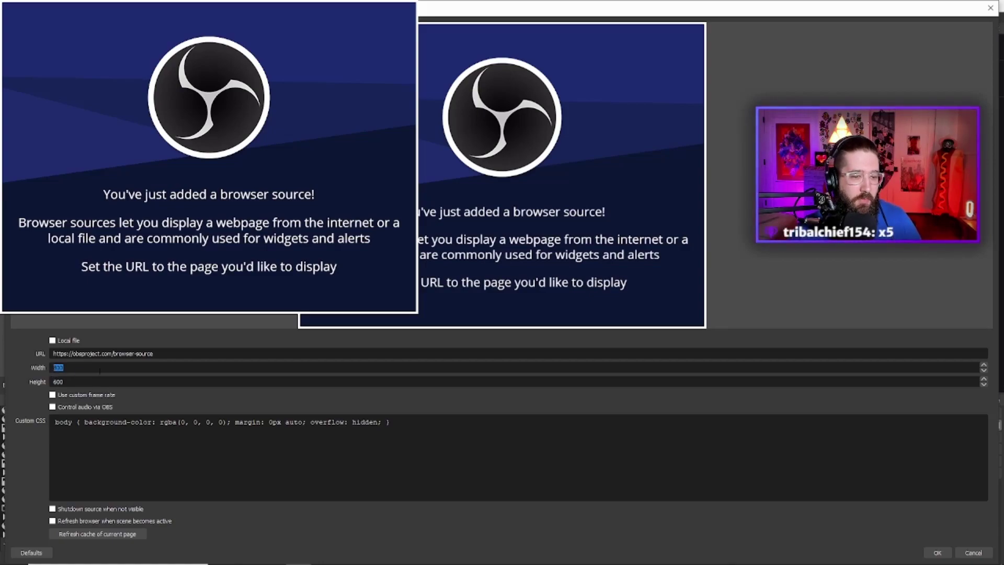
{"action": "type", "text": "332"}
{"action": "left_click", "coordinate": [53, 382]}
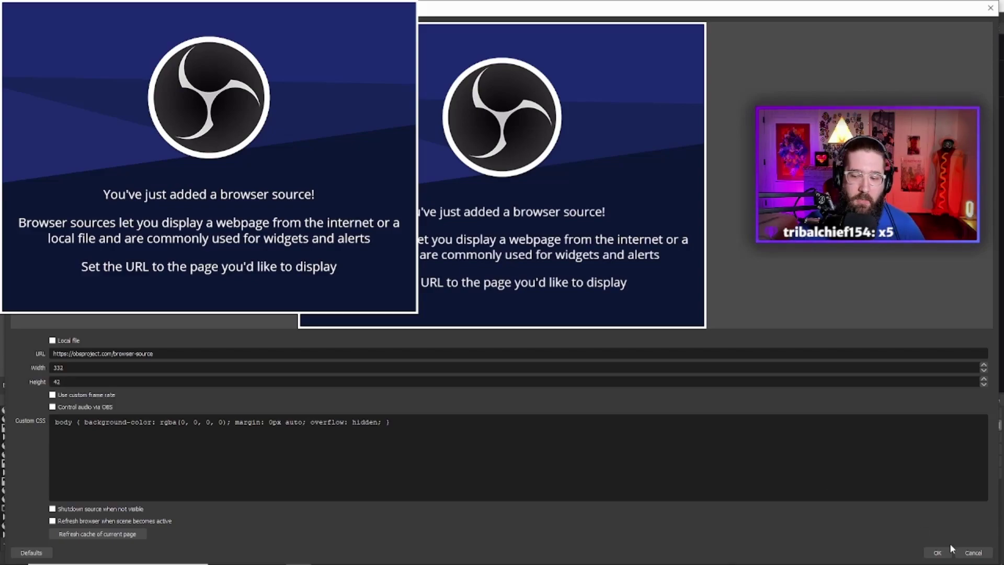
Step: Confirm the browser source settings, then delete the Browser 2 source from OBS Sources
{"action": "left_click", "coordinate": [978, 554]}
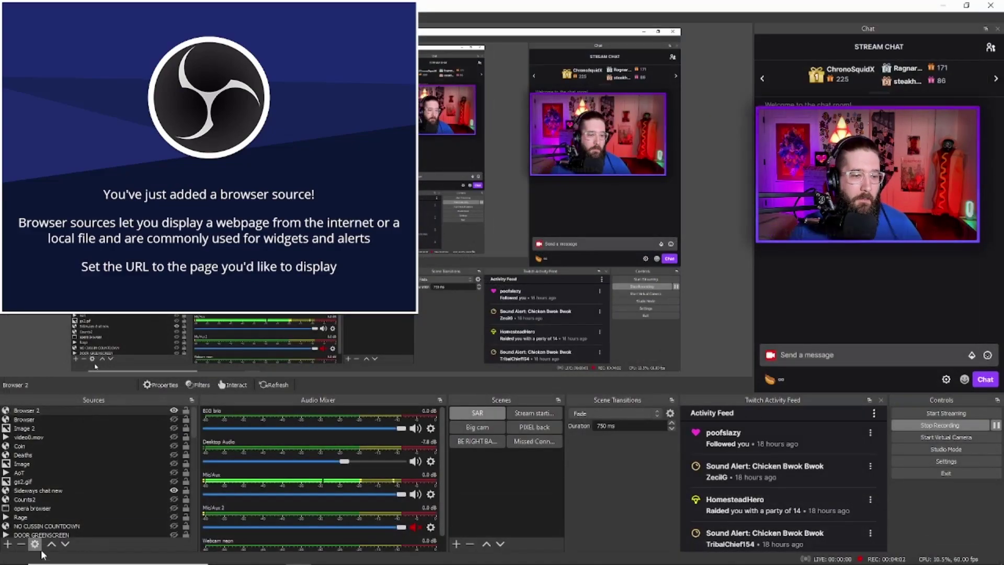
{"action": "left_click", "coordinate": [80, 405]}
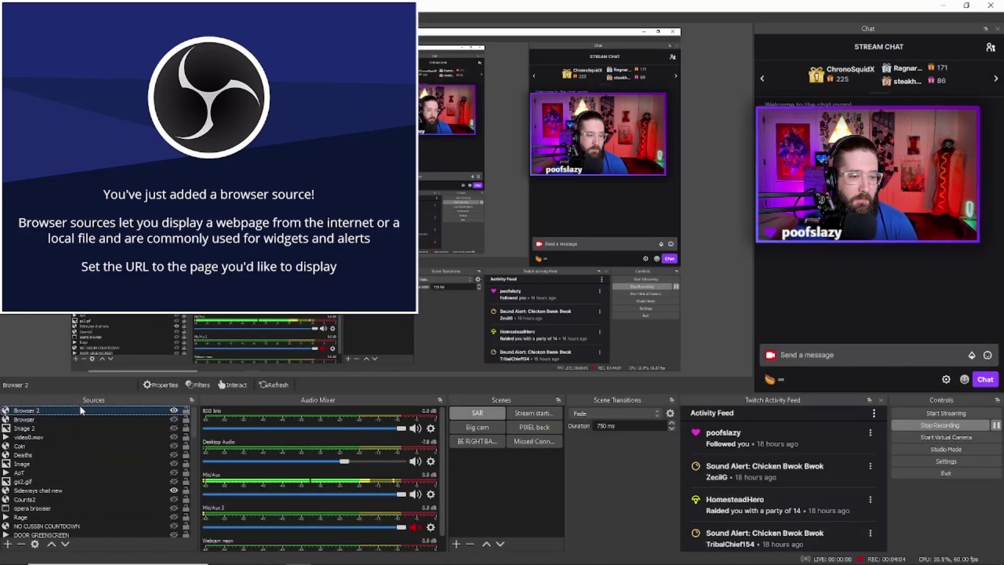
{"action": "key", "text": "Delete"}
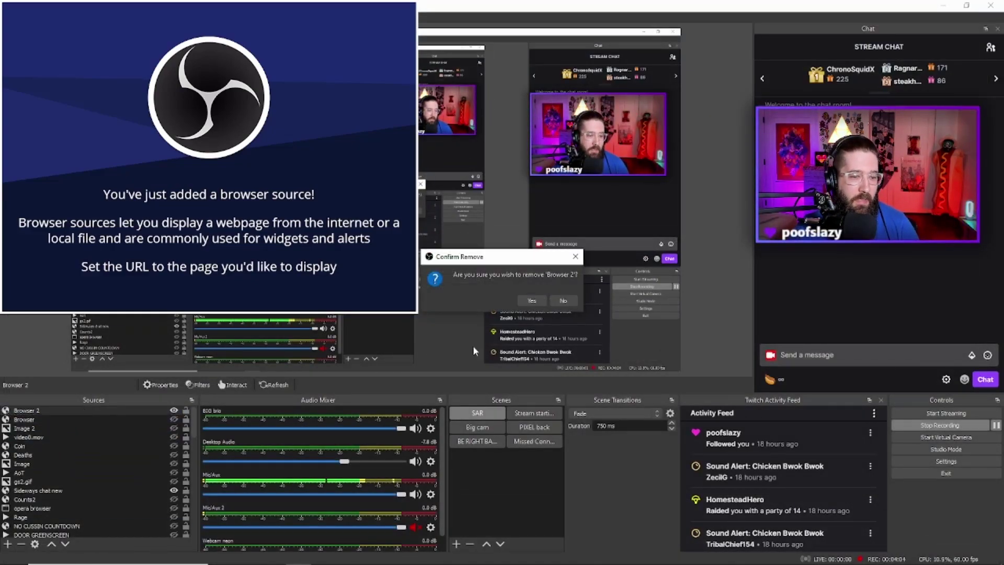
{"action": "left_click", "coordinate": [531, 300]}
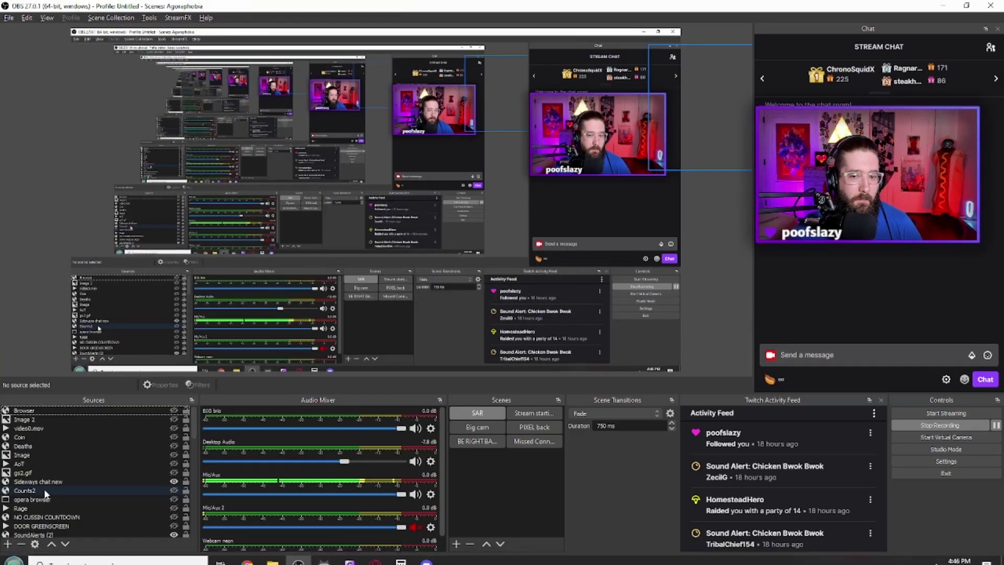